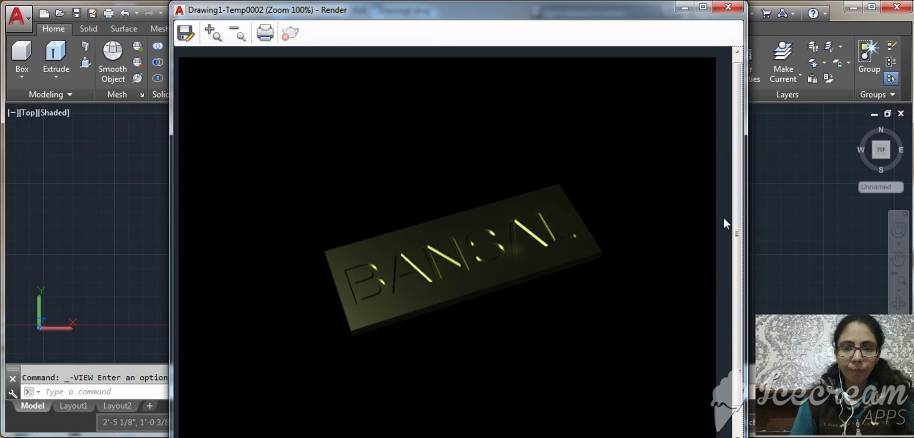
Step: Minimize the Render window showing the finished BANSAL nameplate
{"action": "left_click", "coordinate": [684, 9]}
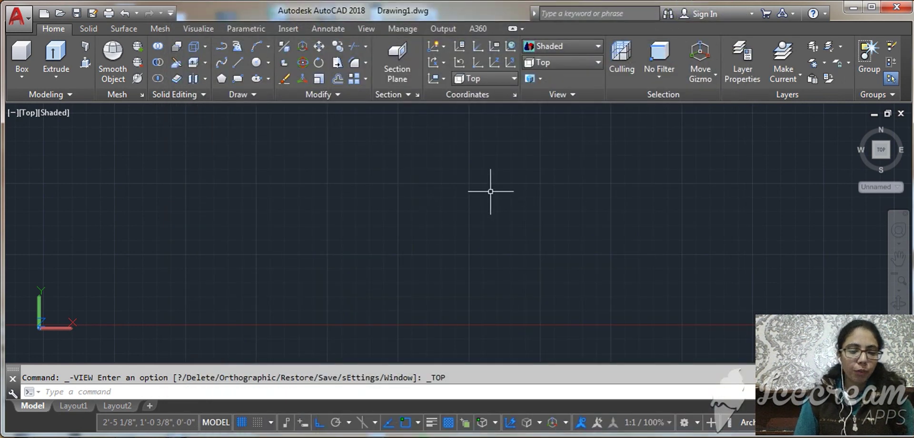
Step: Draw a 2' by 9" rectangle with RECTANG using its Dimensions option
{"action": "type", "text": "rec"}
{"action": "key", "text": "Return"}
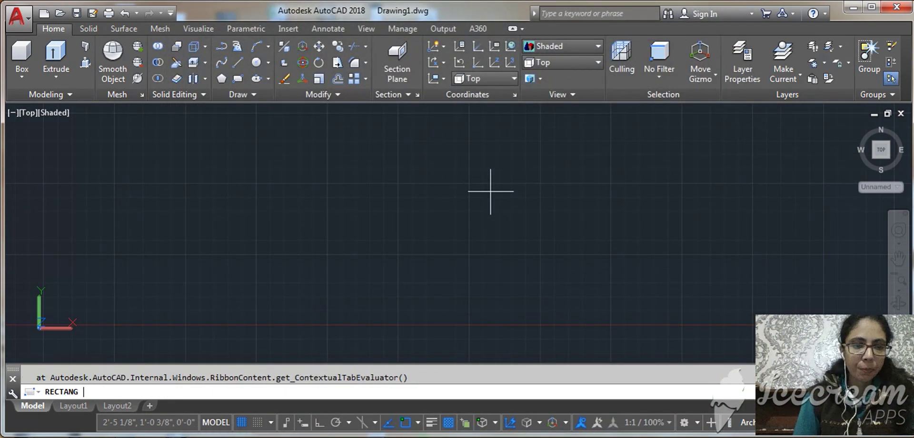
{"action": "left_click", "coordinate": [232, 170]}
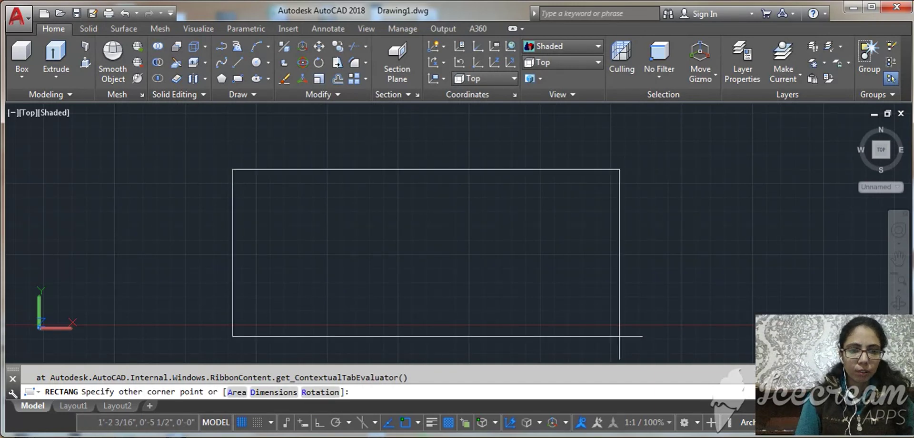
{"action": "key", "text": "Return"}
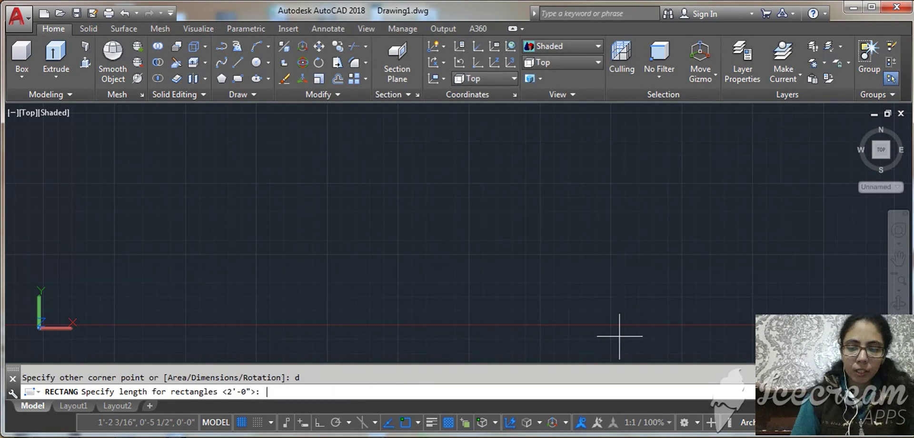
{"action": "type", "text": "2'"}
{"action": "key", "text": "Return"}
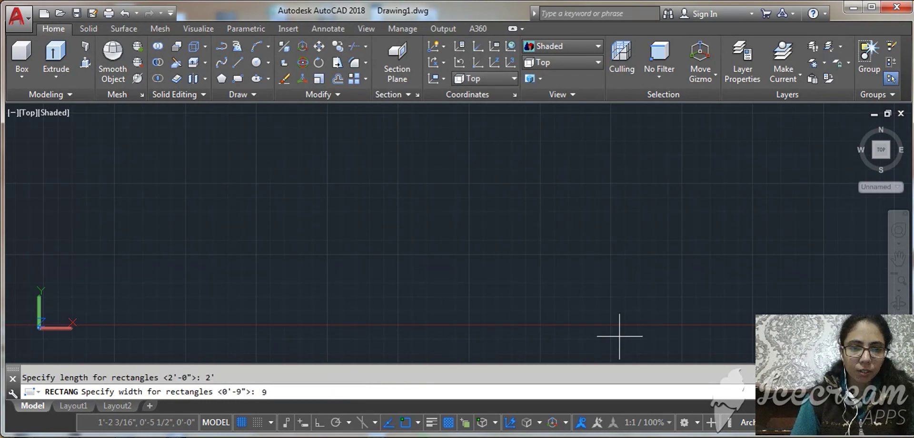
{"action": "key", "text": "Return"}
{"action": "left_click", "coordinate": [545, 276]}
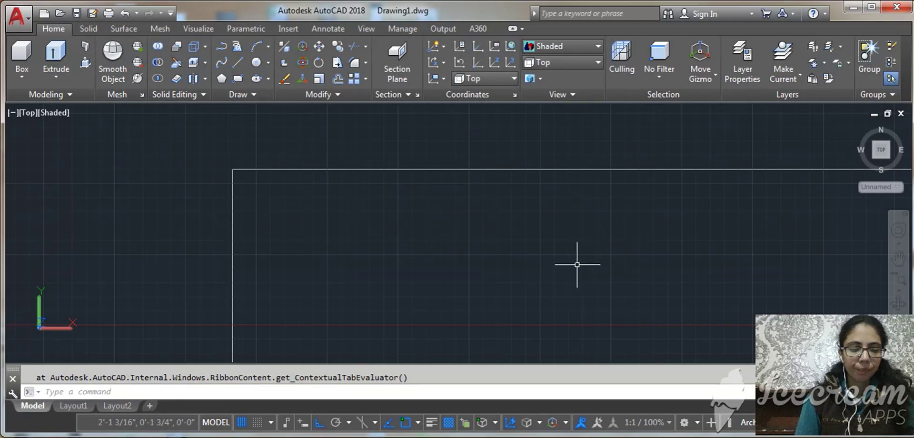
Step: Zoom to extents and pan so the rectangle sits centred on screen
{"action": "type", "text": "z"}
{"action": "key", "text": "Return"}
{"action": "type", "text": "e"}
{"action": "key", "text": "Return"}
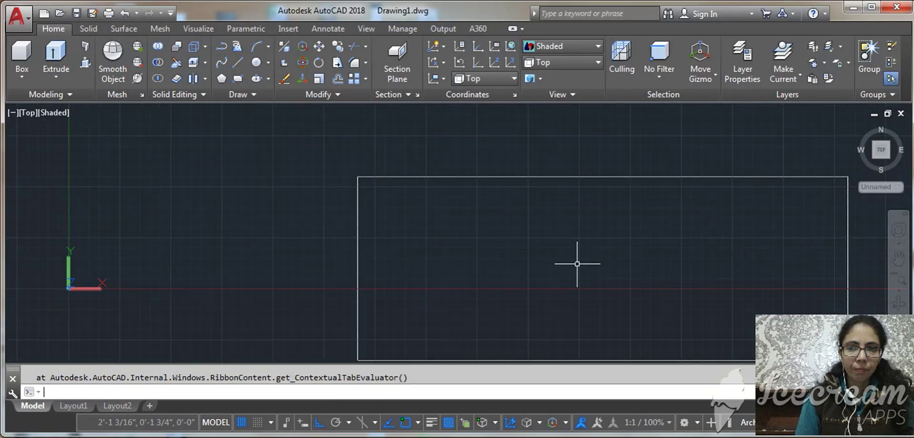
{"action": "left_click", "coordinate": [897, 260]}
{"action": "left_click_drag", "start_coordinate": [592, 264], "coordinate": [438, 220]}
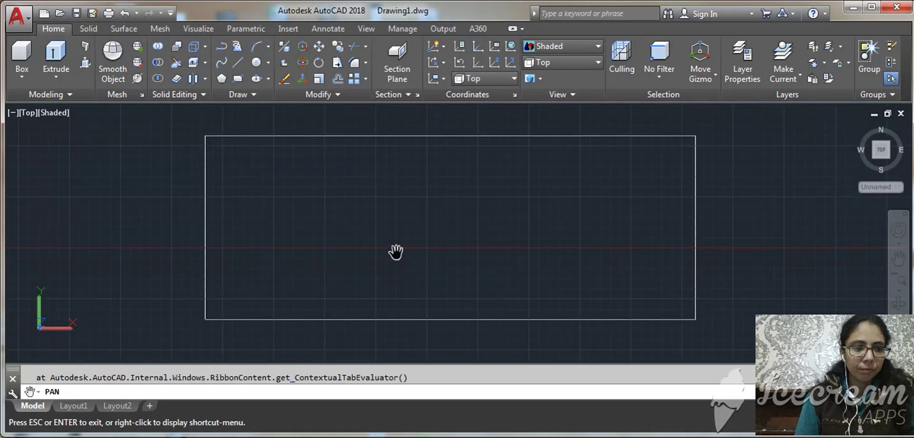
Step: Create a multiline text box inside the rectangle's upper left containing the word BANSAL
{"action": "key", "text": "Escape"}
{"action": "type", "text": "mt"}
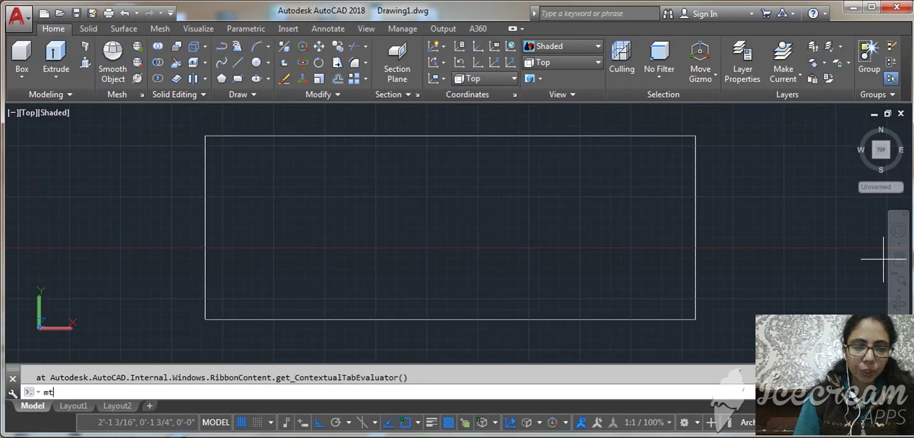
{"action": "key", "text": "Return"}
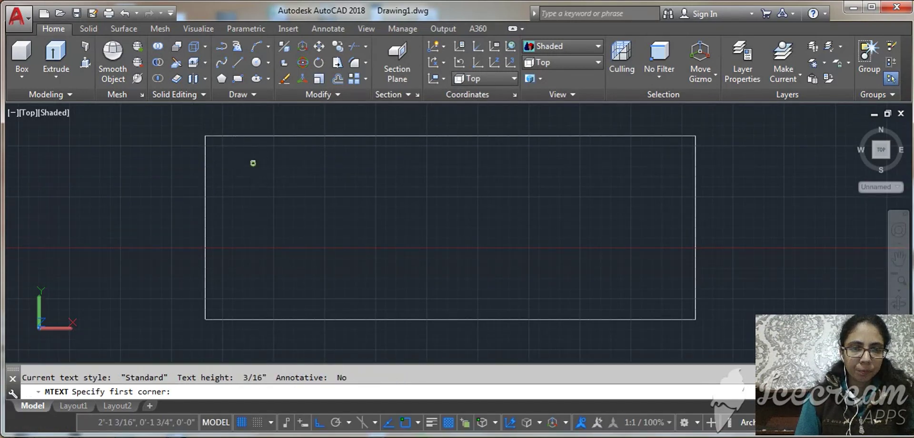
{"action": "left_click", "coordinate": [253, 164]}
{"action": "left_click", "coordinate": [589, 261]}
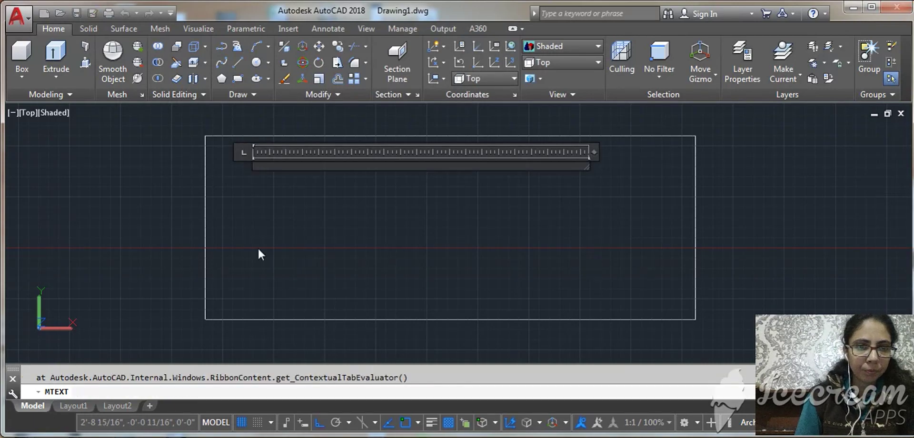
{"action": "type", "text": "BANSAL"}
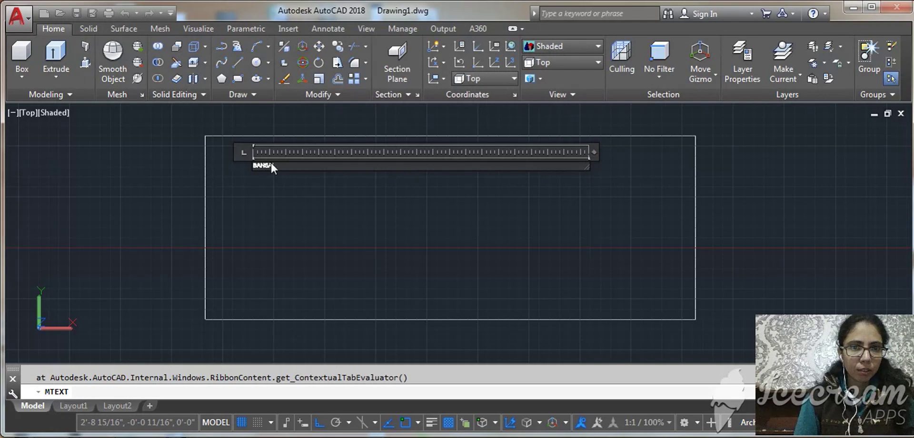
{"action": "left_click", "coordinate": [299, 201]}
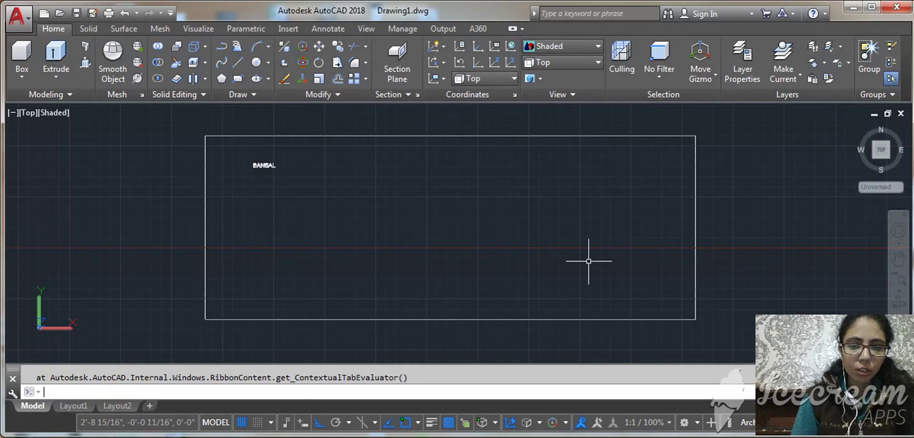
Step: Change the BANSAL text height from 3/16" to 4" in the Properties palette
{"action": "type", "text": "pr"}
{"action": "key", "text": "Return"}
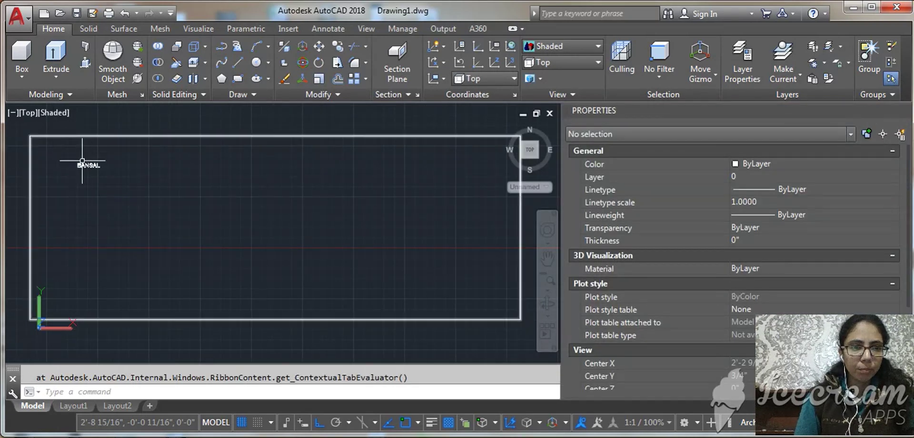
{"action": "left_click", "coordinate": [88, 165]}
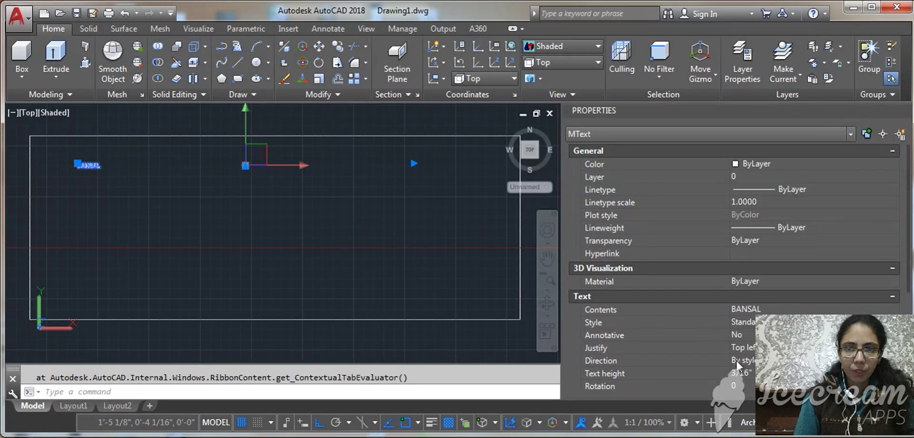
{"action": "left_click", "coordinate": [742, 371]}
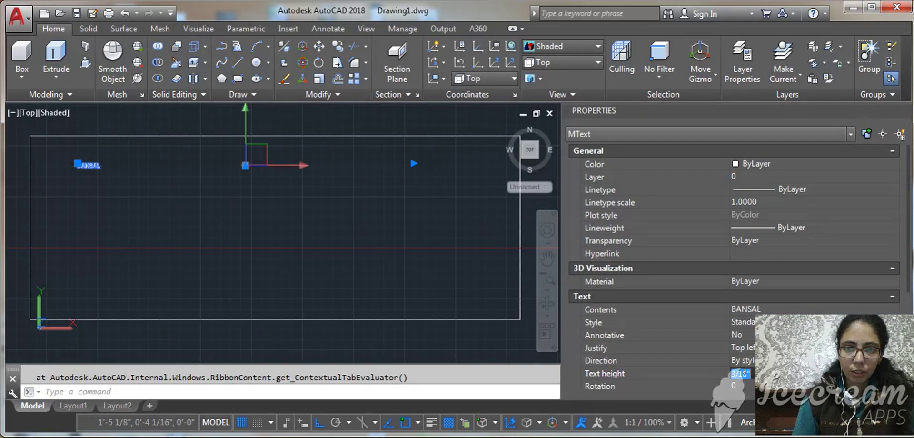
{"action": "key", "text": "BackSpace"}
{"action": "type", "text": "4"}
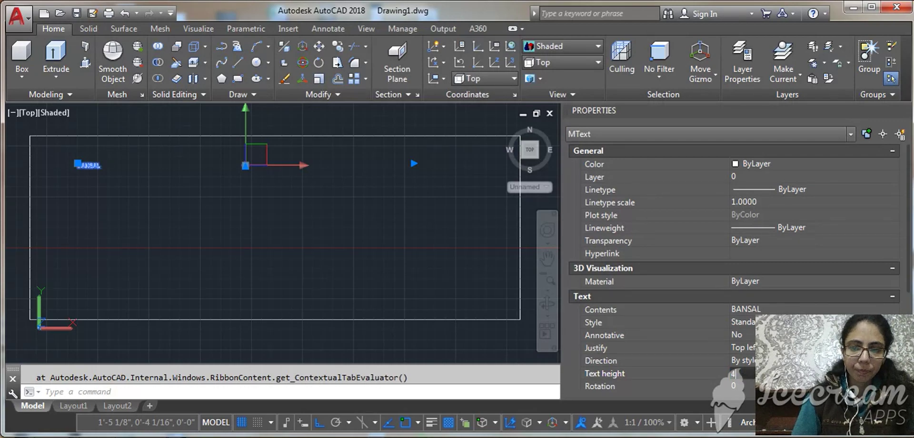
{"action": "key", "text": "Tab"}
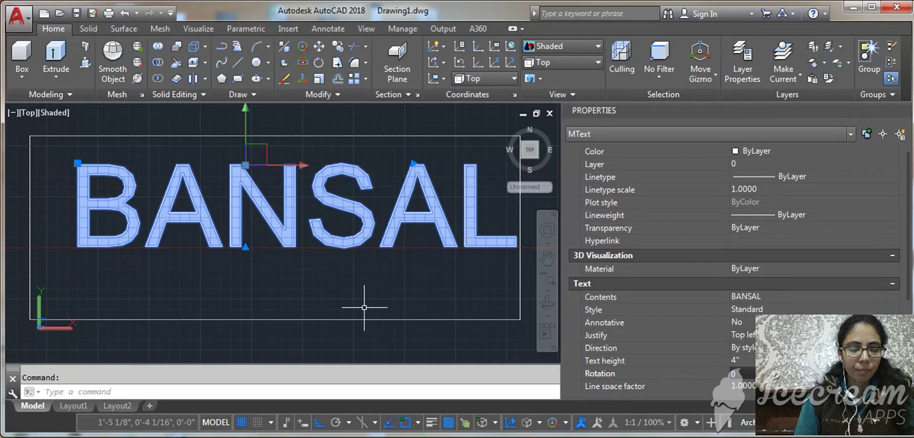
Step: Move the BANSAL text to the left within the rectangle
{"action": "type", "text": "m"}
{"action": "key", "text": "Return"}
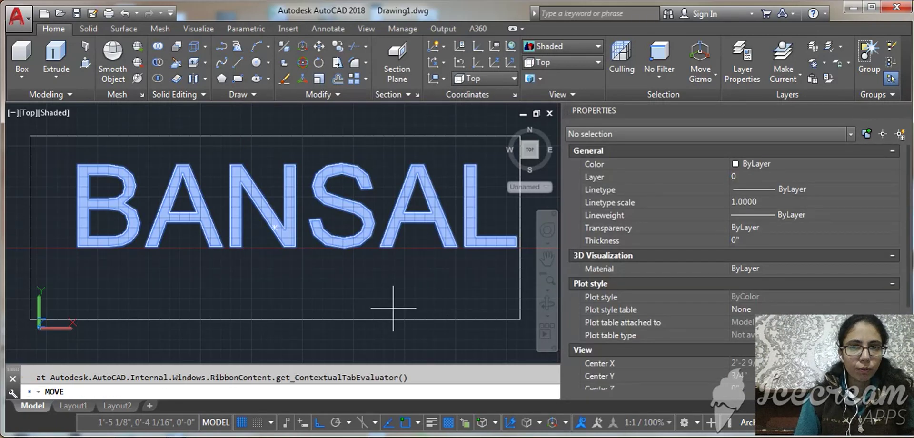
{"action": "left_click", "coordinate": [393, 308]}
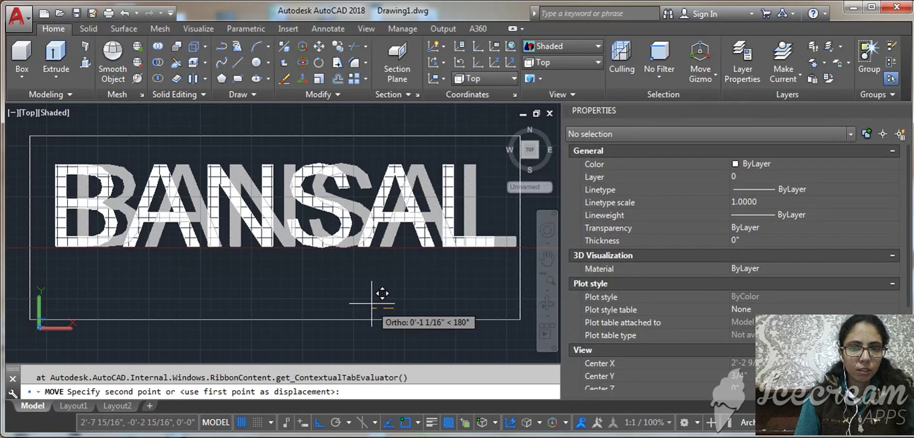
{"action": "left_click", "coordinate": [375, 309]}
Step: Move the text down to centre it in the rectangle and close Properties
{"action": "left_click", "coordinate": [323, 242]}
{"action": "type", "text": "M"}
{"action": "key", "text": "Return"}
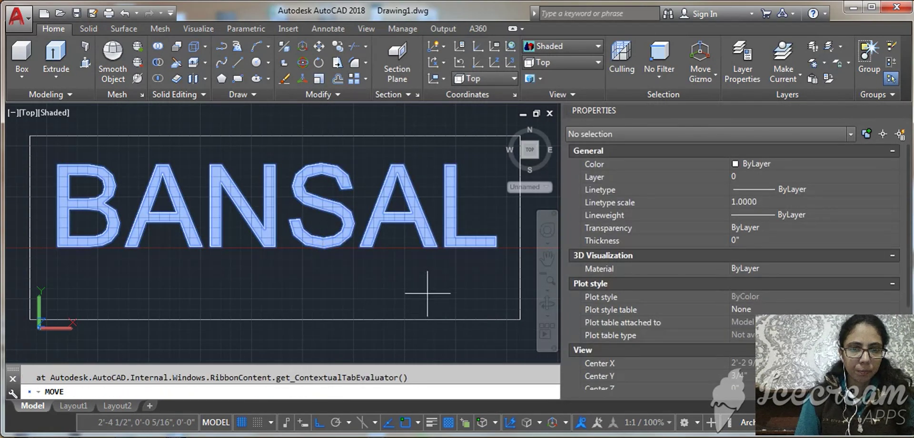
{"action": "left_click", "coordinate": [432, 283]}
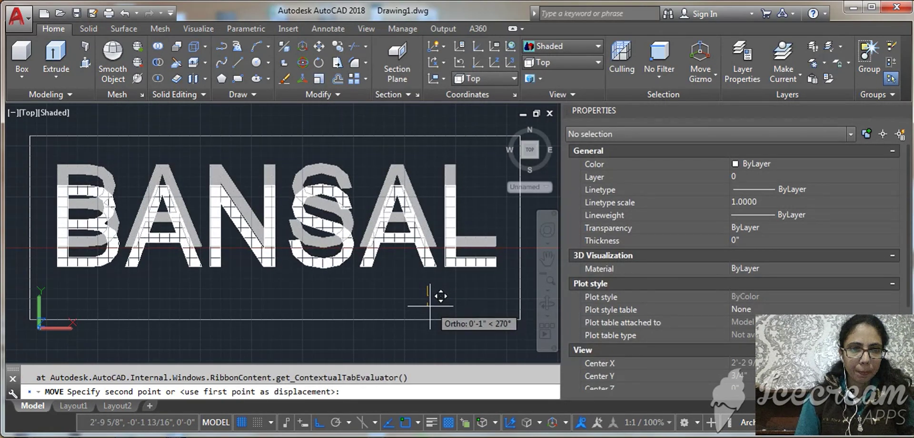
{"action": "left_click", "coordinate": [430, 306]}
{"action": "mouse_move", "coordinate": [735, 111]}
{"action": "left_click", "coordinate": [904, 111]}
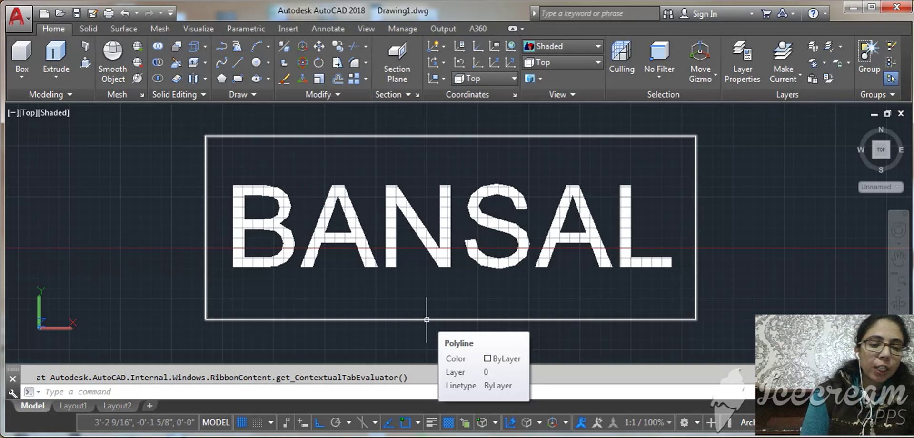
{"action": "type", "text": "TEXP"}
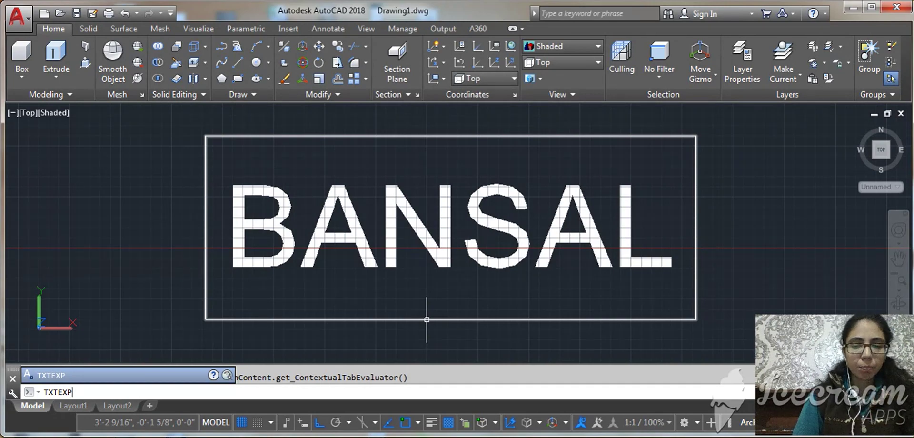
Step: Explode the BANSAL text into line outlines with TXTEXP
{"action": "key", "text": "Return"}
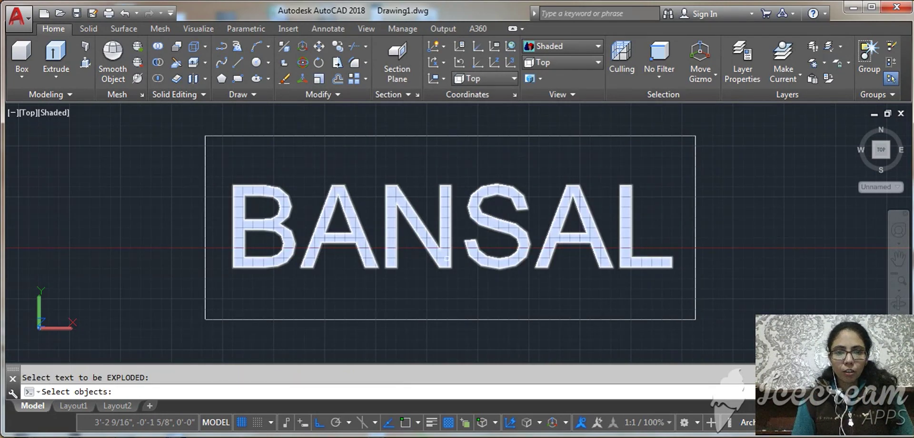
{"action": "left_click", "coordinate": [447, 258]}
{"action": "key", "text": "Return"}
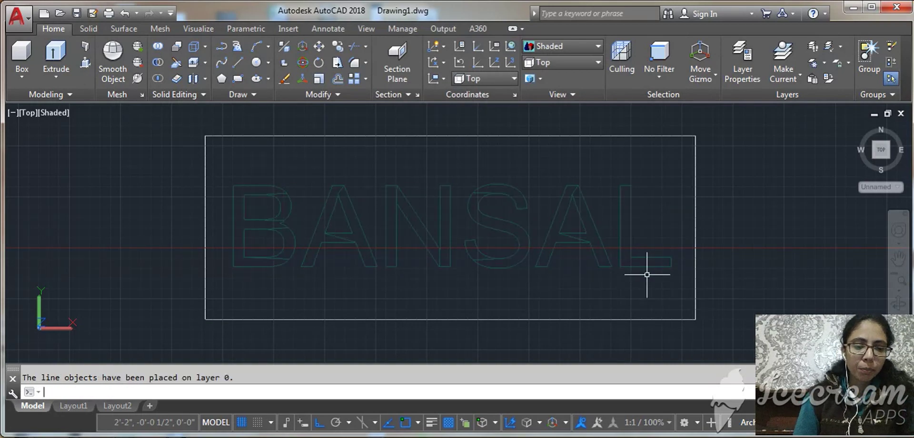
{"action": "type", "text": "reg"}
Step: Convert all the letter outlines into regions with REGION
{"action": "key", "text": "Return"}
{"action": "left_click", "coordinate": [687, 289]}
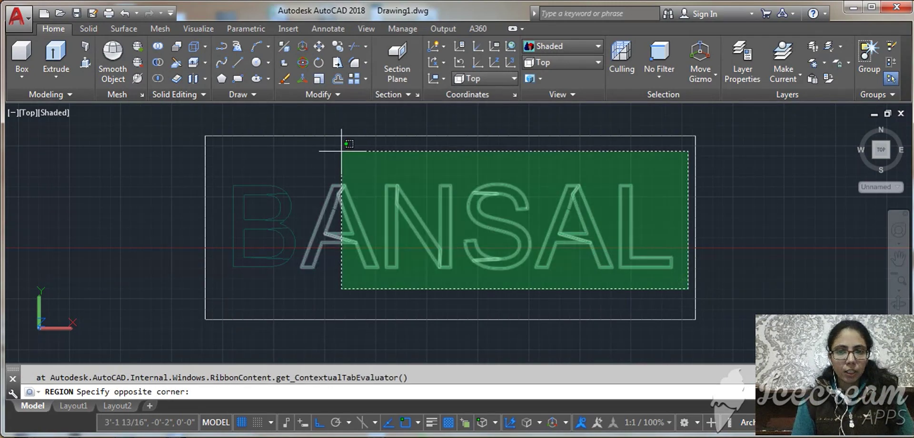
{"action": "left_click", "coordinate": [221, 172]}
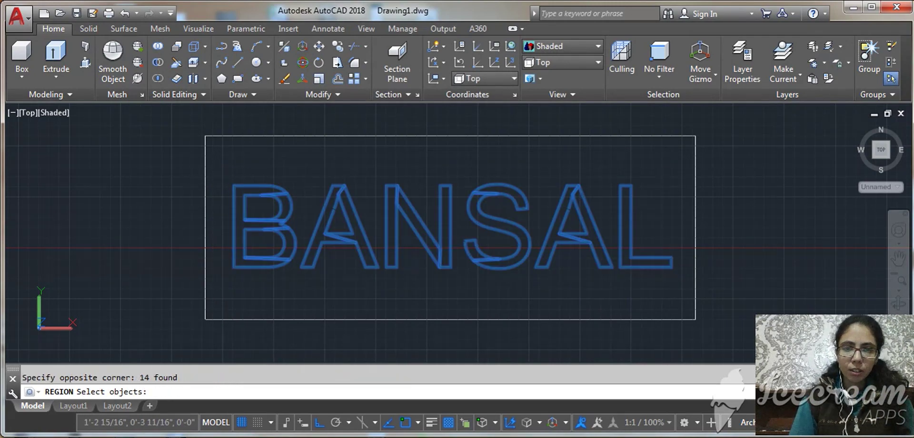
{"action": "key", "text": "Return"}
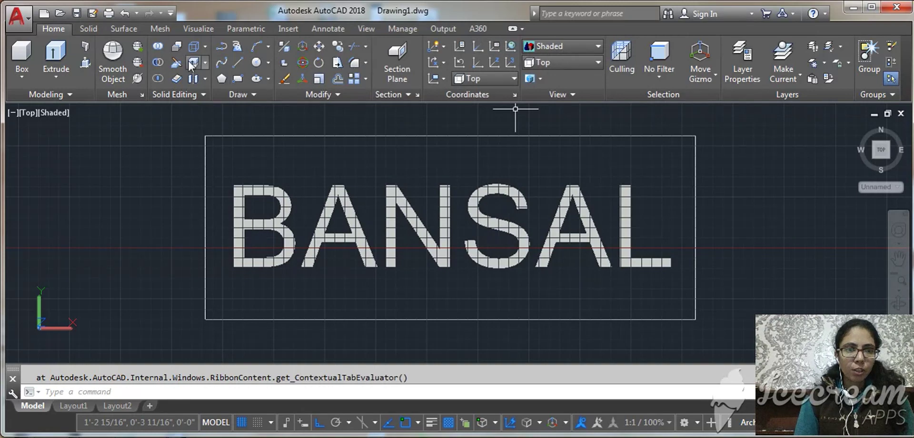
Step: Union all 14 BANSAL letter pieces into a combined region
{"action": "left_click", "coordinate": [159, 47]}
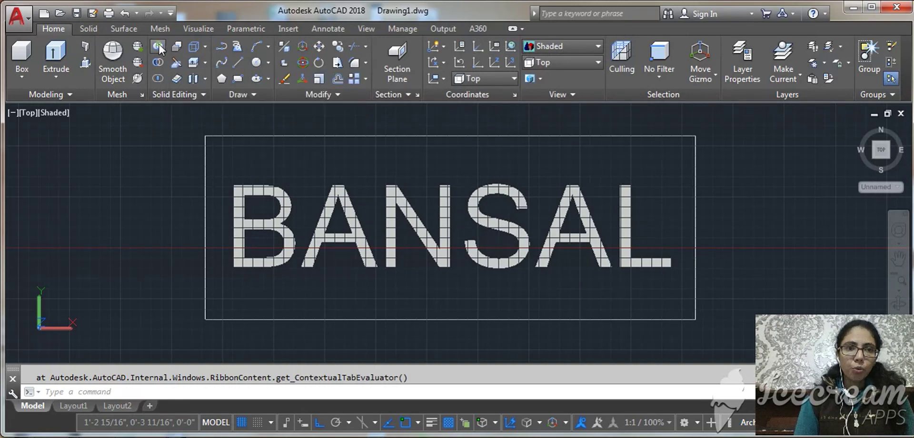
{"action": "left_click", "coordinate": [679, 277]}
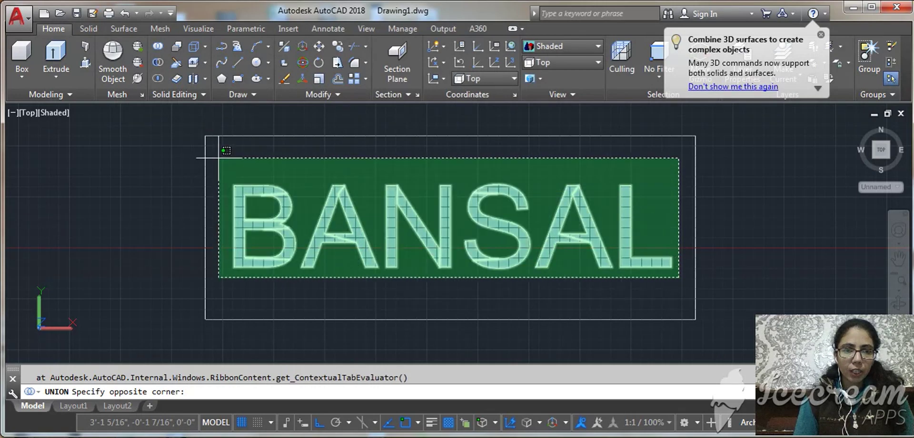
{"action": "left_click", "coordinate": [200, 139]}
{"action": "key", "text": "Return"}
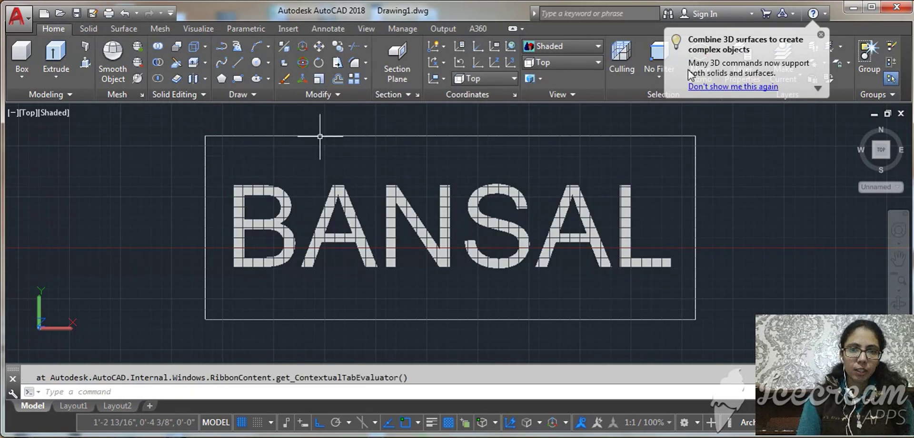
Step: Switch to the SW Isometric view preset
{"action": "left_click", "coordinate": [584, 58]}
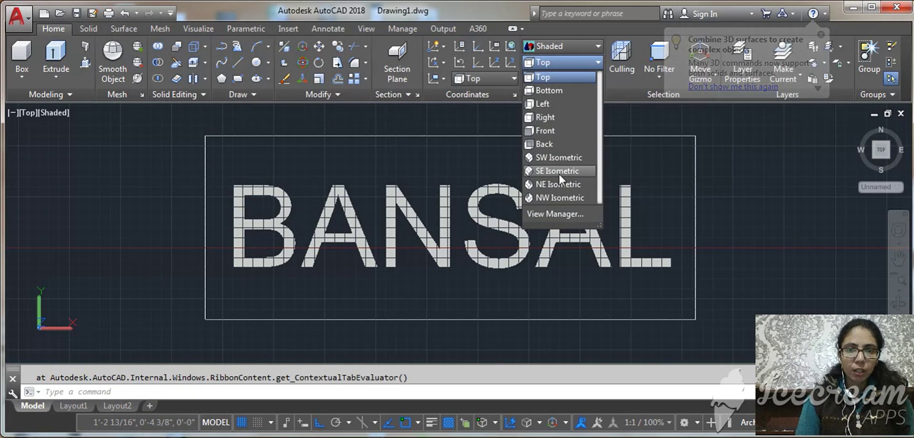
{"action": "left_click", "coordinate": [550, 158]}
{"action": "mouse_move", "coordinate": [551, 158]}
{"action": "left_mouse_down"}
{"action": "mouse_move", "coordinate": [603, 214]}
{"action": "mouse_move", "coordinate": [551, 198]}
{"action": "left_mouse_up"}
{"action": "key", "text": "Escape"}
Step: Extrude the rectangle into a thin solid slab
{"action": "type", "text": "ext"}
{"action": "key", "text": "Return"}
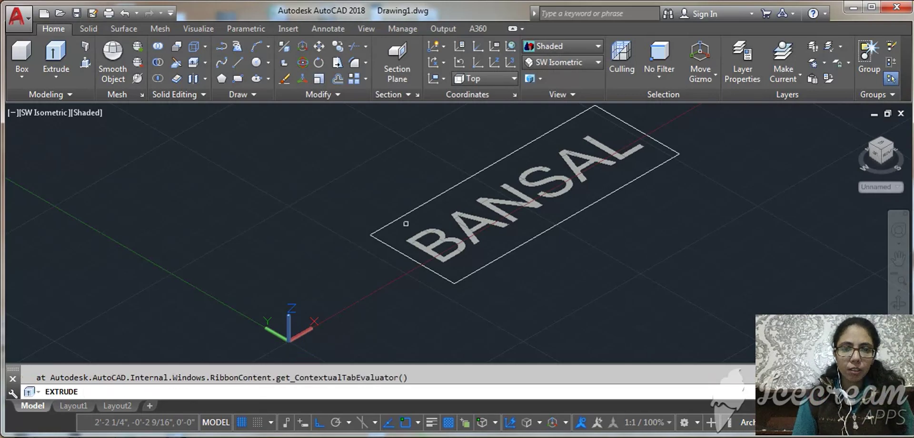
{"action": "left_click", "coordinate": [384, 241]}
{"action": "key", "text": "Return"}
{"action": "type", "text": "-1"}
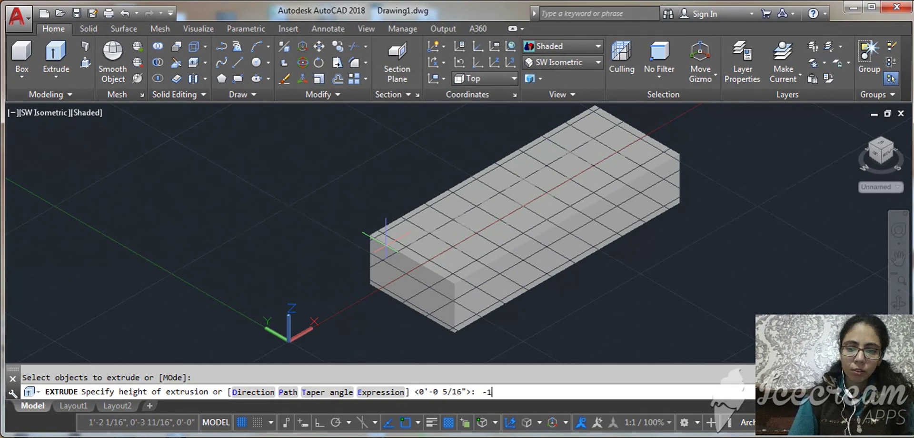
{"action": "key", "text": "Return"}
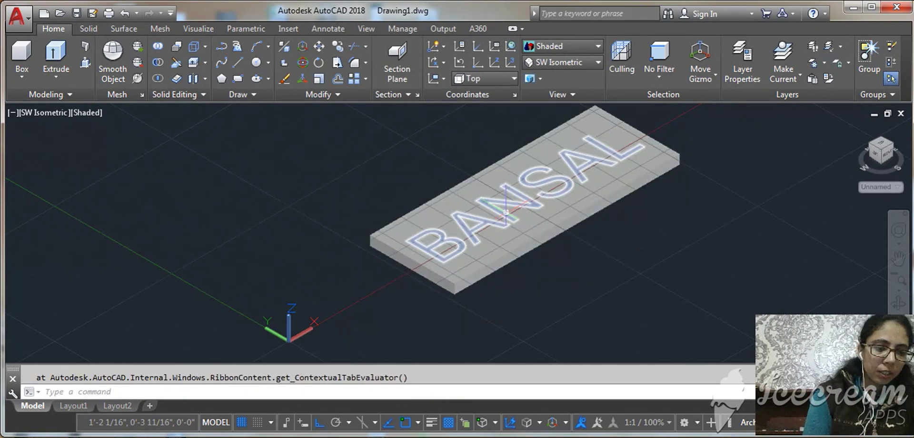
Step: Run a second extrusion on the picked object with a height of 0.3
{"action": "type", "text": "ext"}
{"action": "key", "text": "Return"}
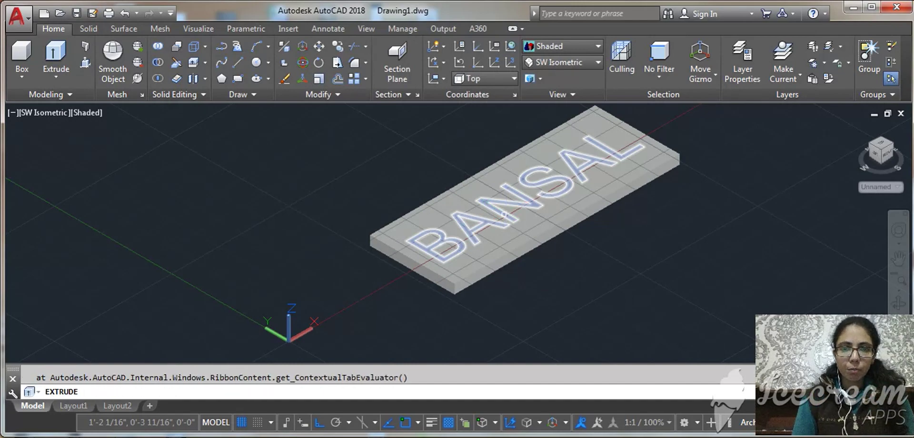
{"action": "left_click", "coordinate": [504, 214]}
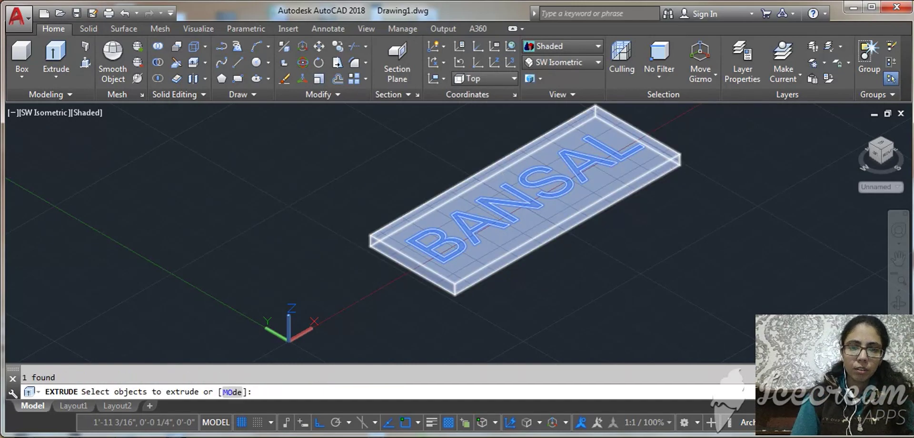
{"action": "key", "text": "Return"}
{"action": "type", "text": ".3"}
{"action": "key", "text": "Return"}
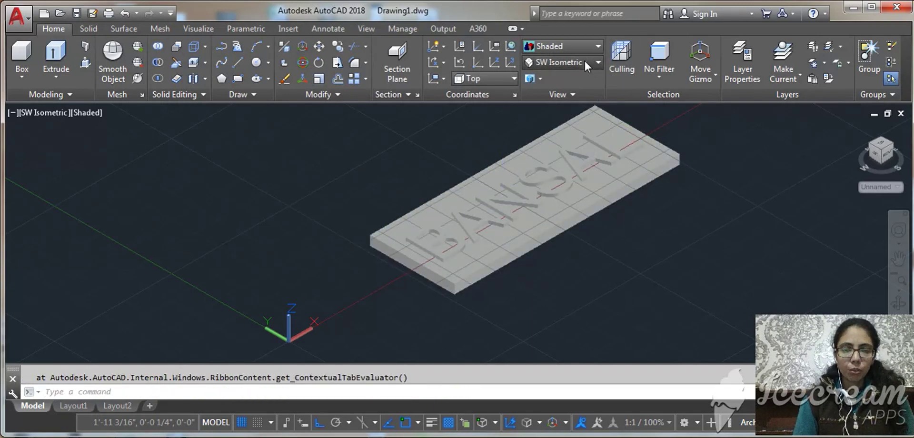
Step: Switch to the Front view and pan the plate to the centre of the screen
{"action": "left_click", "coordinate": [585, 61]}
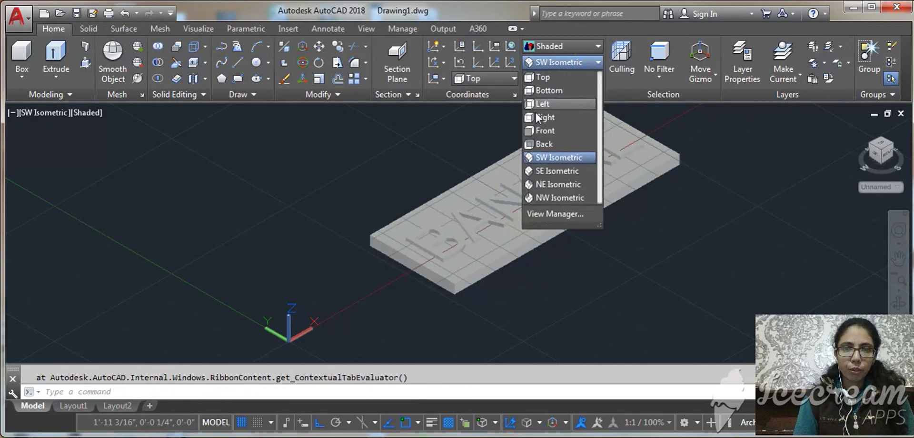
{"action": "left_click", "coordinate": [555, 130]}
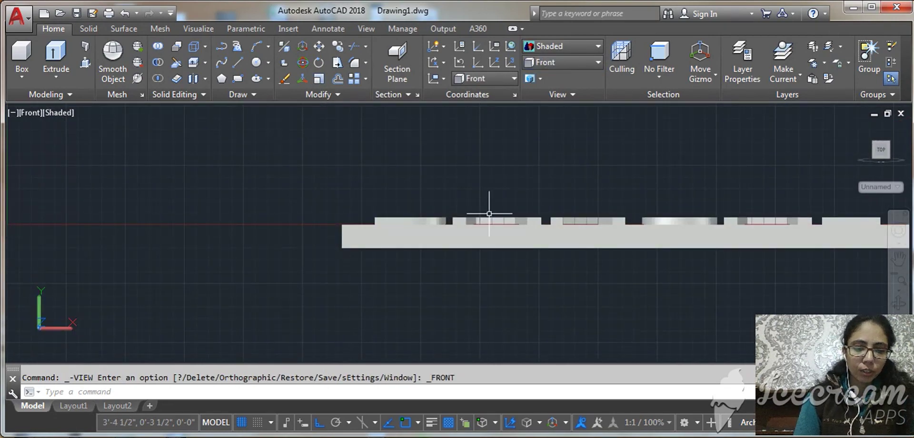
{"action": "type", "text": "pan"}
{"action": "key", "text": "Return"}
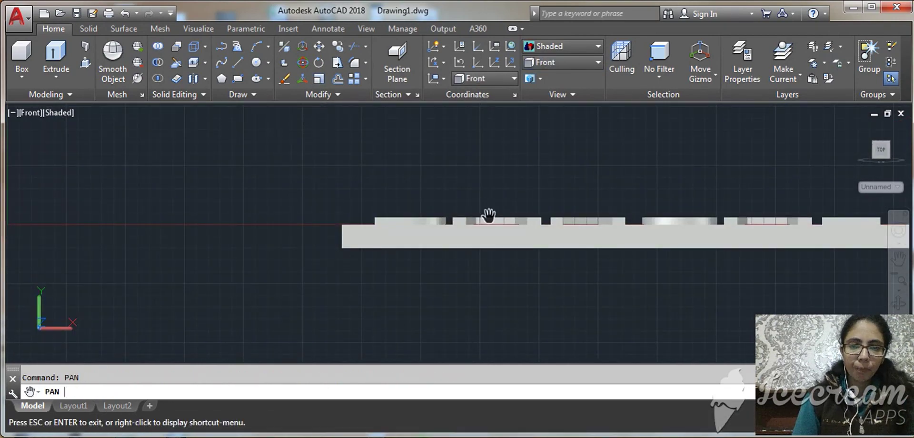
{"action": "left_click_drag", "start_coordinate": [631, 314], "coordinate": [476, 305]}
{"action": "key", "text": "Escape"}
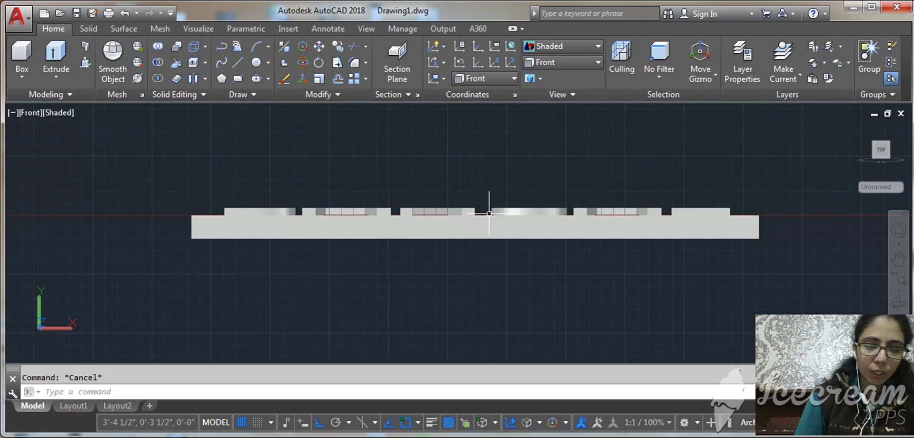
Step: Move the six BANSAL letter solids 0.2 down so they sink into the plate
{"action": "type", "text": "m"}
{"action": "key", "text": "Return"}
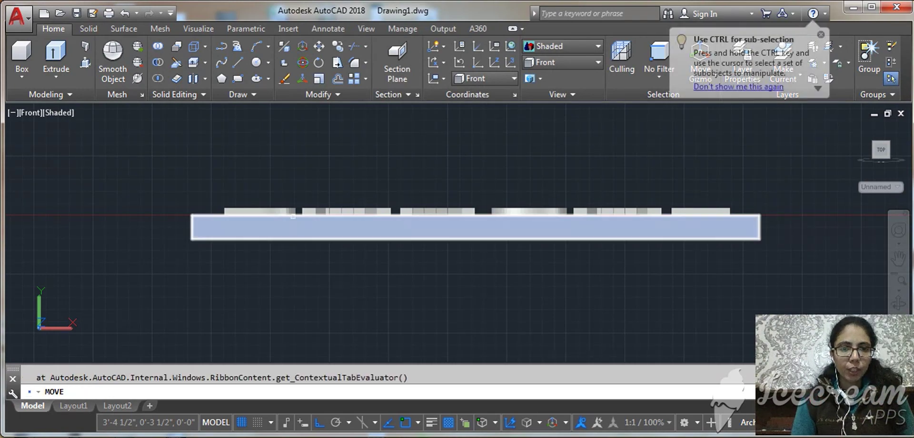
{"action": "left_click", "coordinate": [281, 211]}
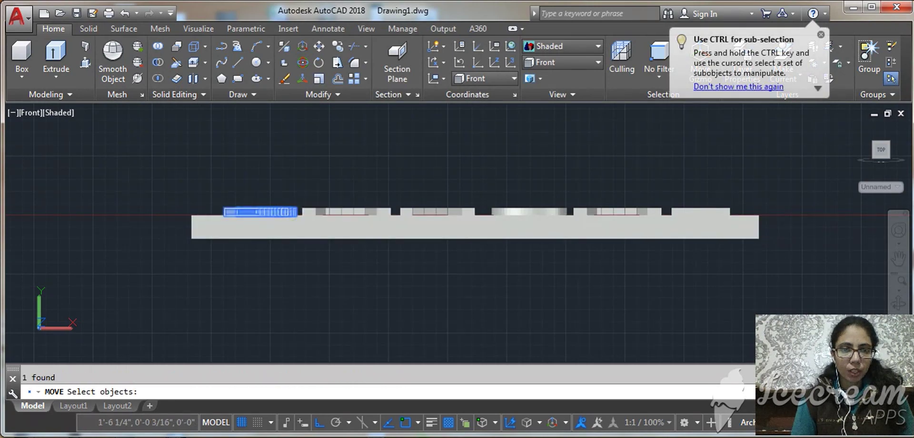
{"action": "left_click", "coordinate": [328, 209]}
{"action": "left_click", "coordinate": [419, 211]}
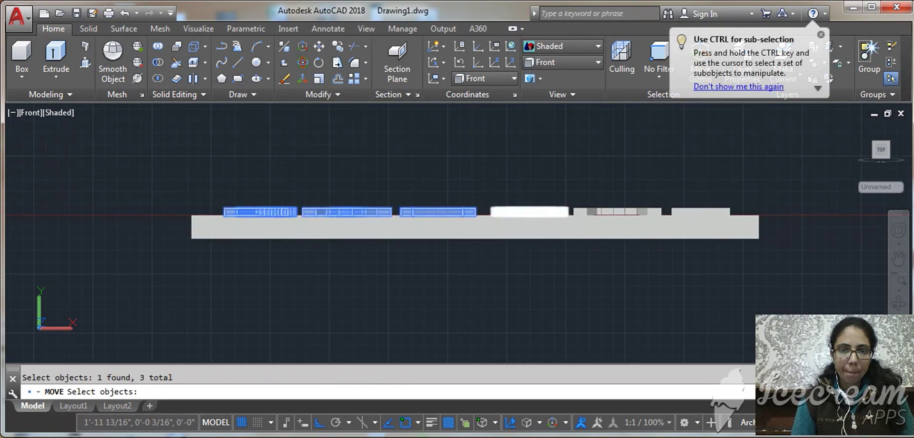
{"action": "left_click", "coordinate": [533, 211]}
{"action": "left_click", "coordinate": [591, 211]}
{"action": "left_click", "coordinate": [680, 212]}
{"action": "key", "text": "Return"}
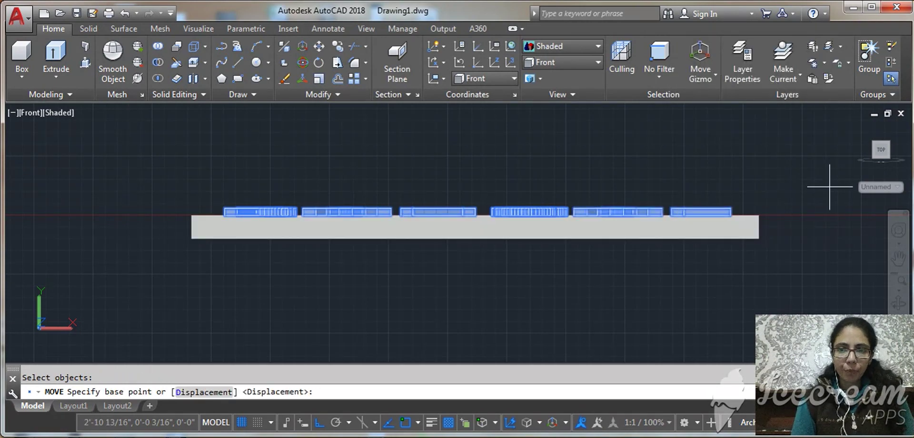
{"action": "left_click", "coordinate": [832, 189]}
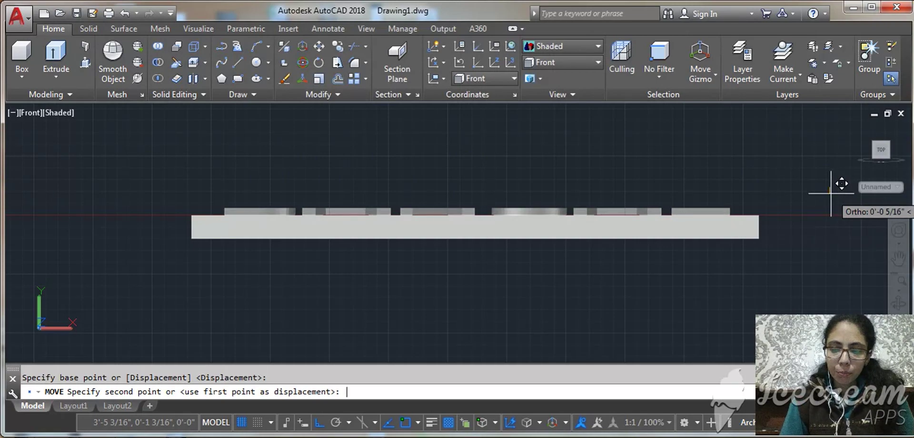
{"action": "type", "text": ".2"}
{"action": "key", "text": "Return"}
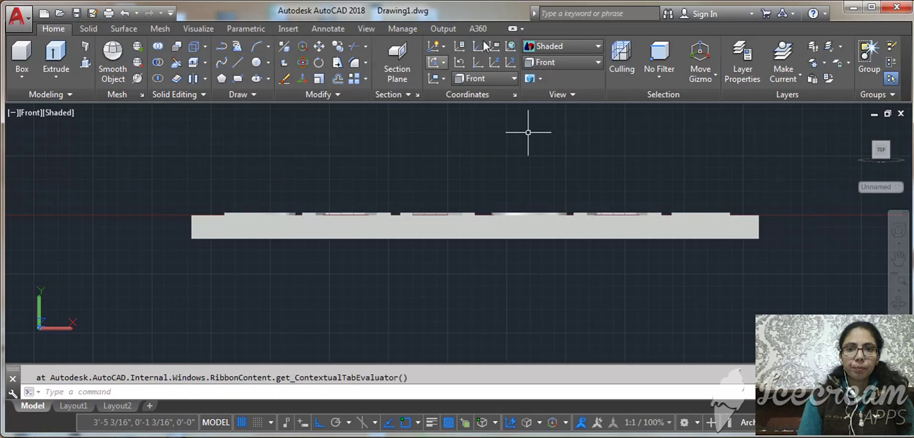
Step: Switch to SW Isometric view and start SUBTRACT with the plate as the solid to keep
{"action": "left_click", "coordinate": [570, 58]}
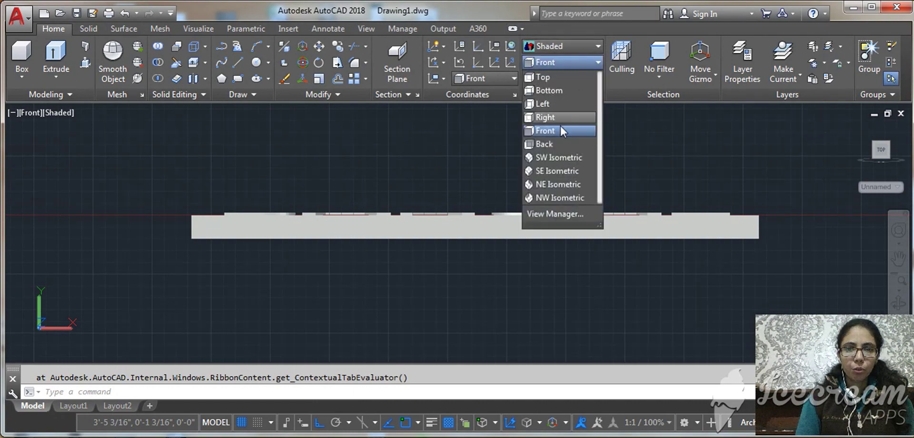
{"action": "left_click", "coordinate": [550, 157]}
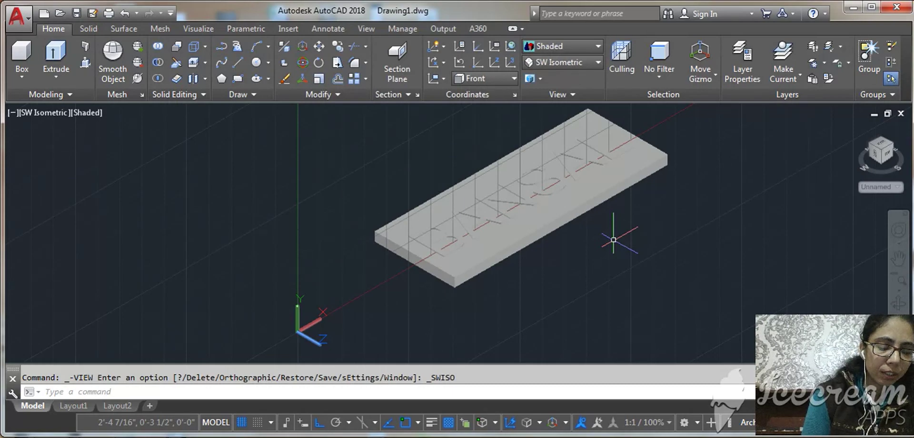
{"action": "type", "text": "sub"}
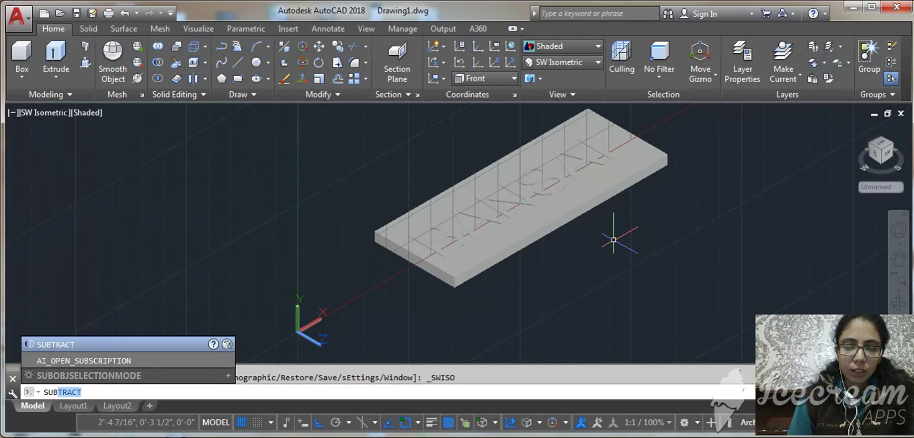
{"action": "key", "text": "Return"}
{"action": "left_click", "coordinate": [542, 220]}
{"action": "key", "text": "Return"}
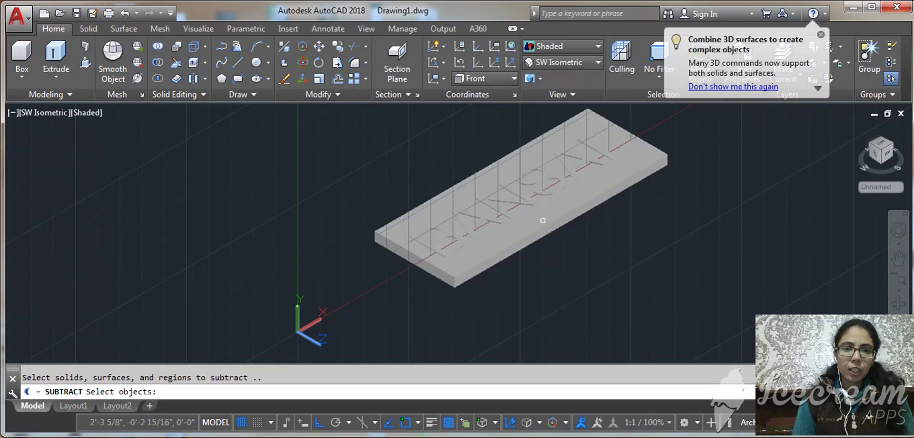
Step: Cut the six letters B, A, N, S, A, L out of the plate
{"action": "left_click", "coordinate": [432, 245]}
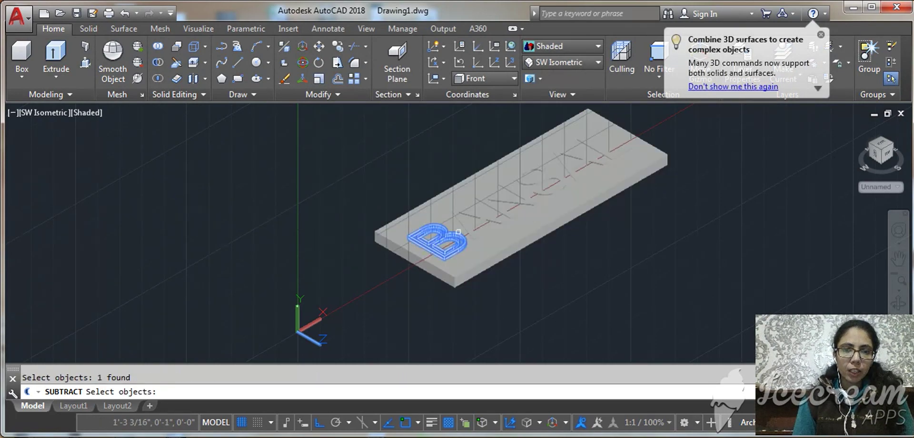
{"action": "left_click", "coordinate": [474, 221]}
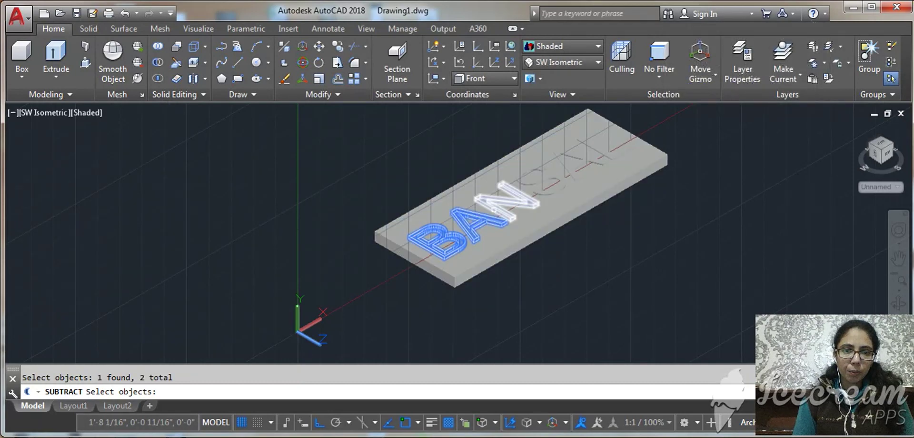
{"action": "left_click", "coordinate": [494, 209]}
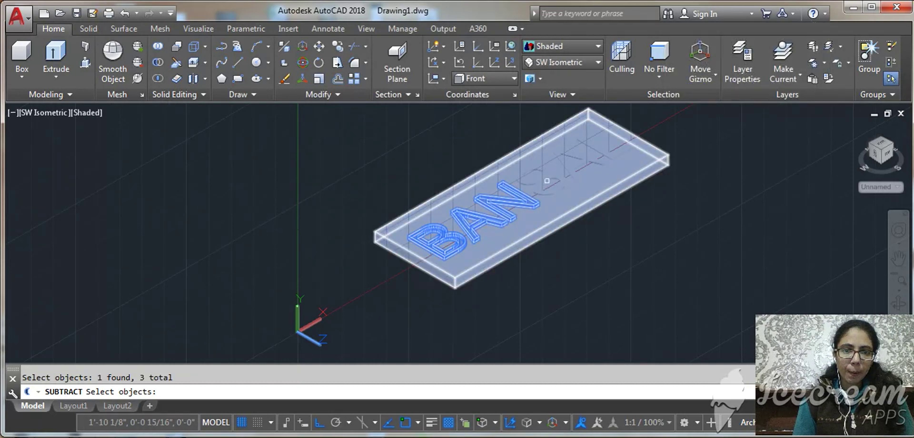
{"action": "left_click", "coordinate": [558, 183]}
{"action": "left_click", "coordinate": [574, 172]}
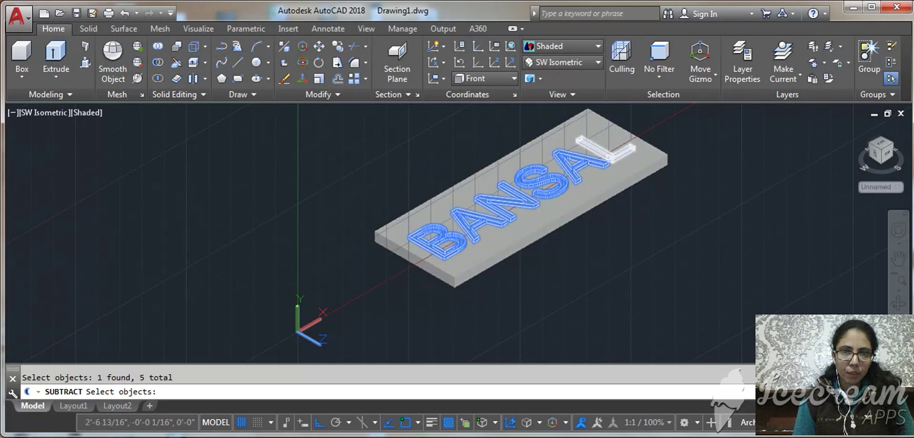
{"action": "left_click", "coordinate": [608, 157]}
{"action": "key", "text": "Return"}
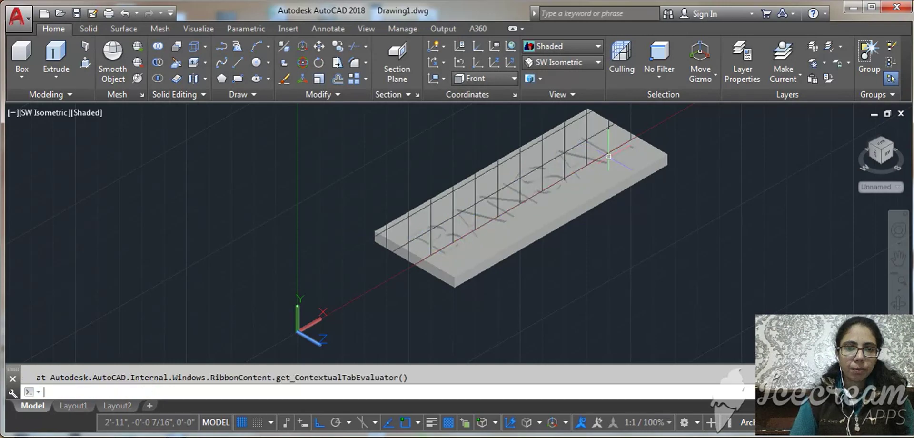
Step: Orbit the engraved plate to a tilted angle and pan it back to centre
{"action": "left_click", "coordinate": [899, 304]}
{"action": "left_click_drag", "start_coordinate": [636, 212], "coordinate": [622, 237]}
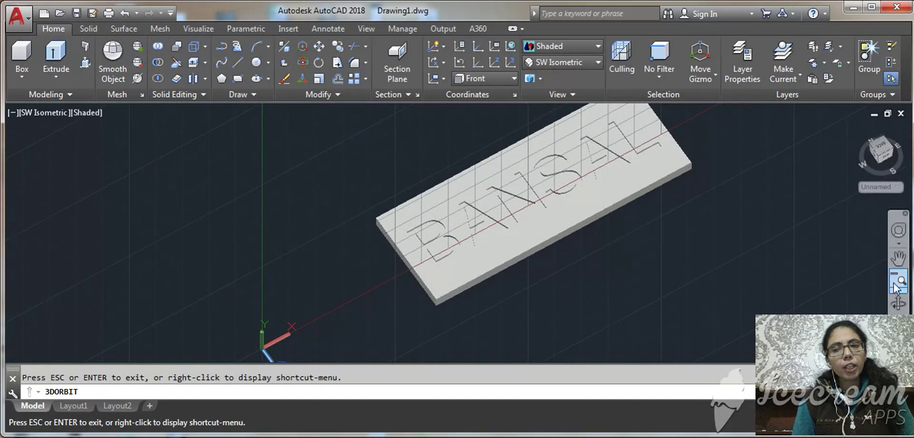
{"action": "left_click", "coordinate": [896, 264]}
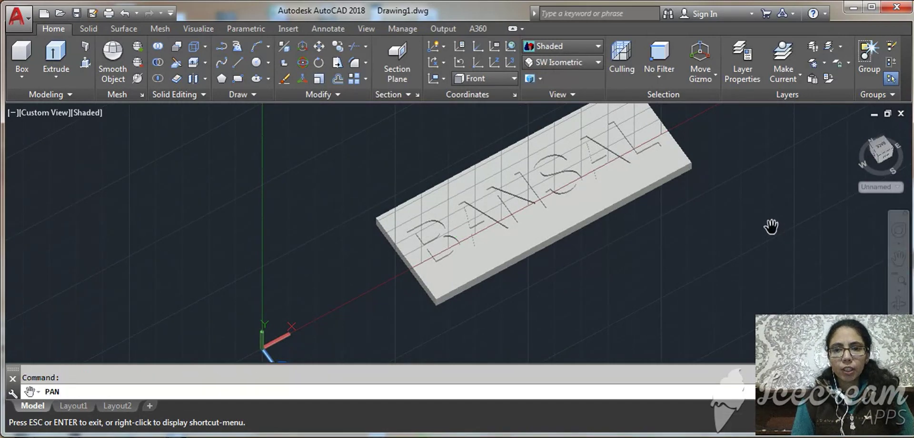
{"action": "left_click_drag", "start_coordinate": [772, 224], "coordinate": [702, 277]}
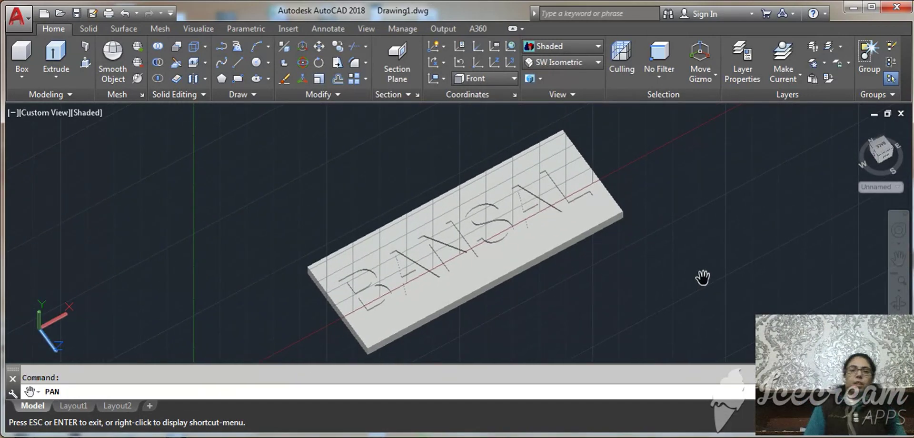